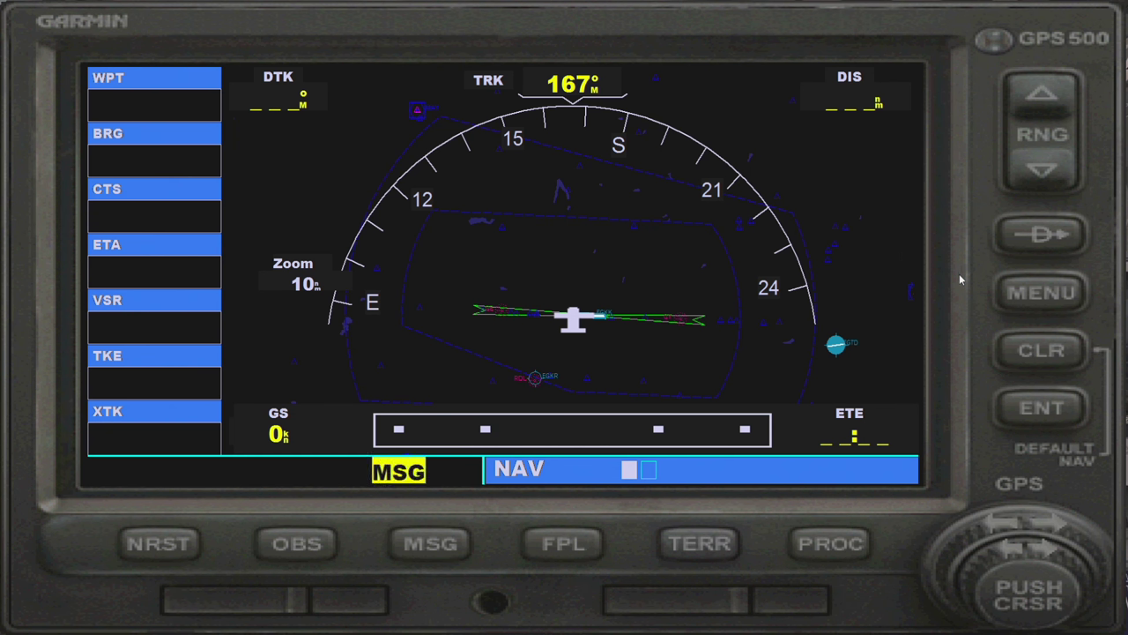
# - Bring up Direct-To and scroll its identifier field to 100A
pyautogui.click(1030, 238)
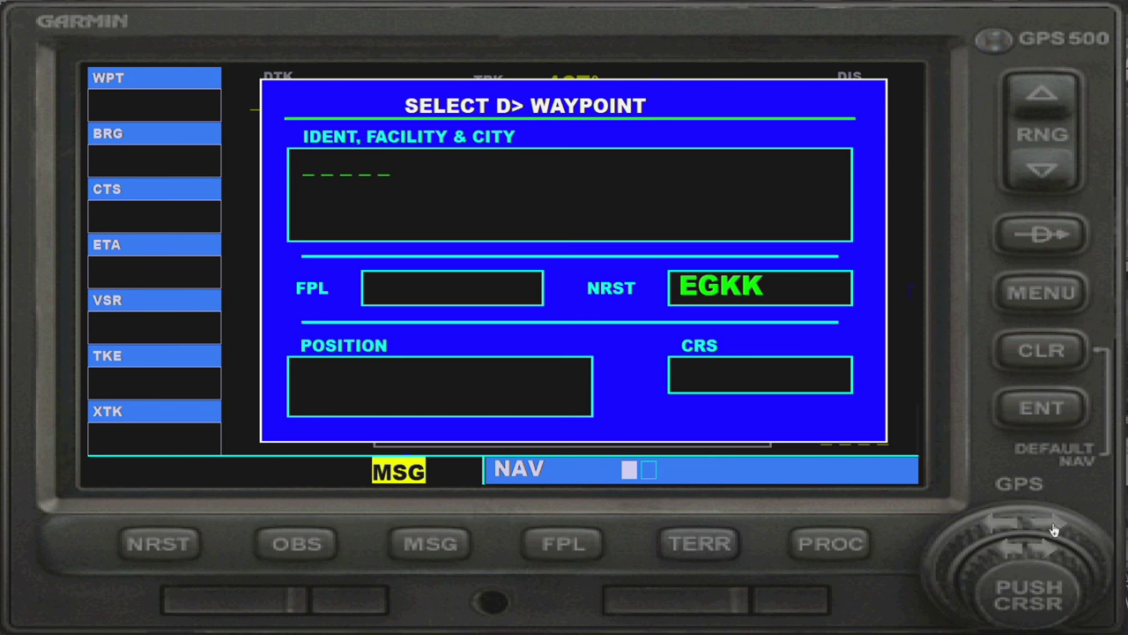
pyautogui.click(1049, 554)
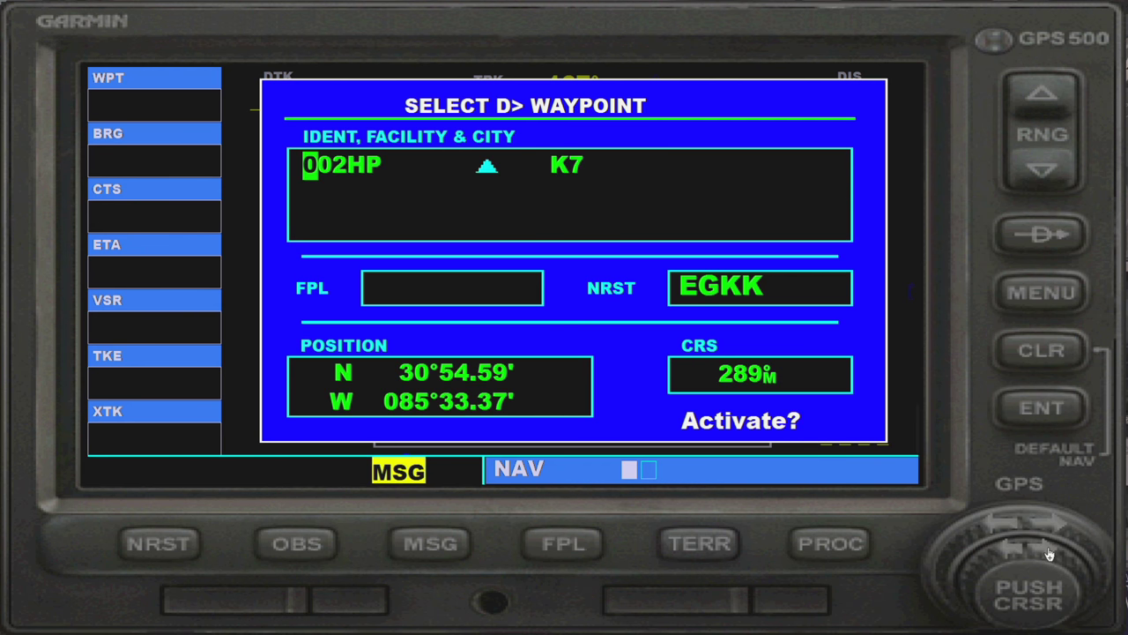
pyautogui.click(1040, 553)
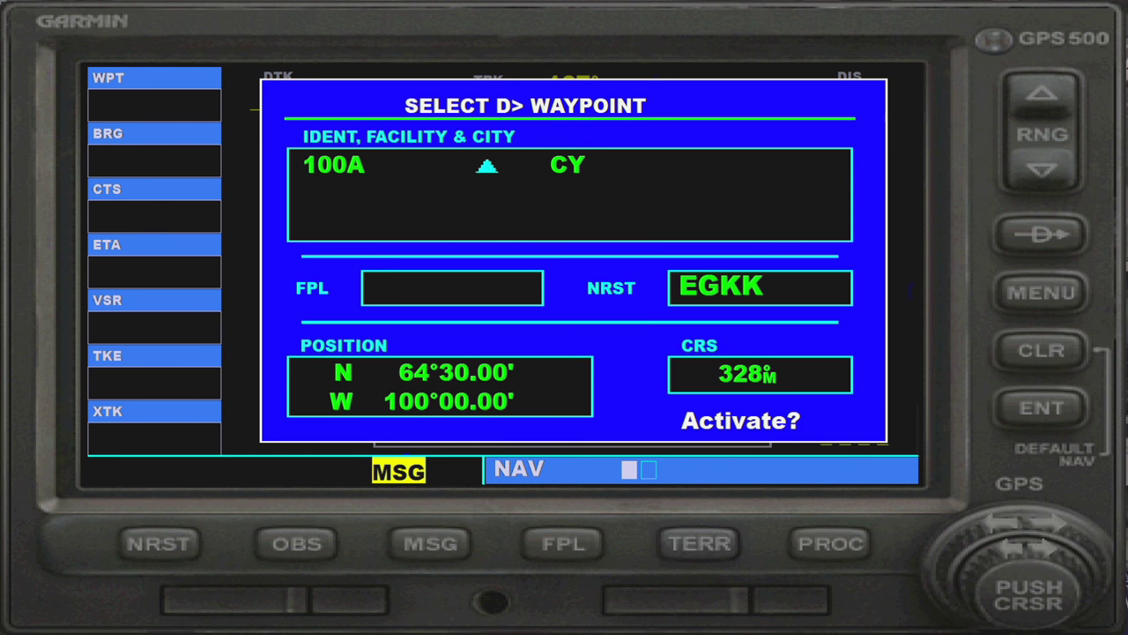
# - Enter EGLL as the identifier, correcting the typo, and activate the direct-to course to Heathrow
pyautogui.write('E')
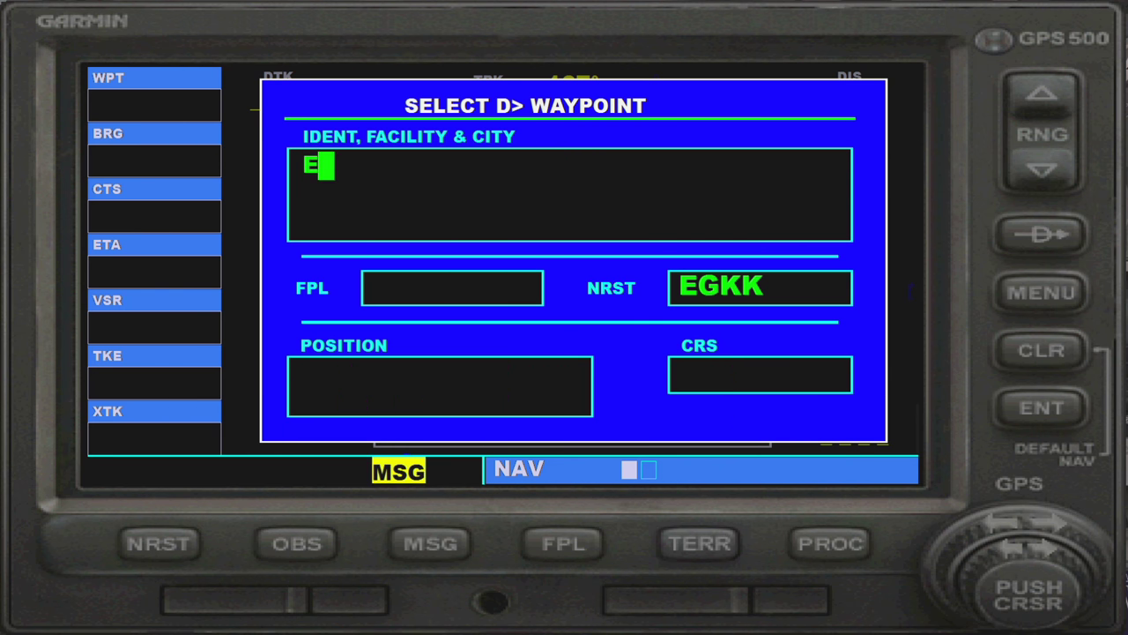
pyautogui.write('GLL')
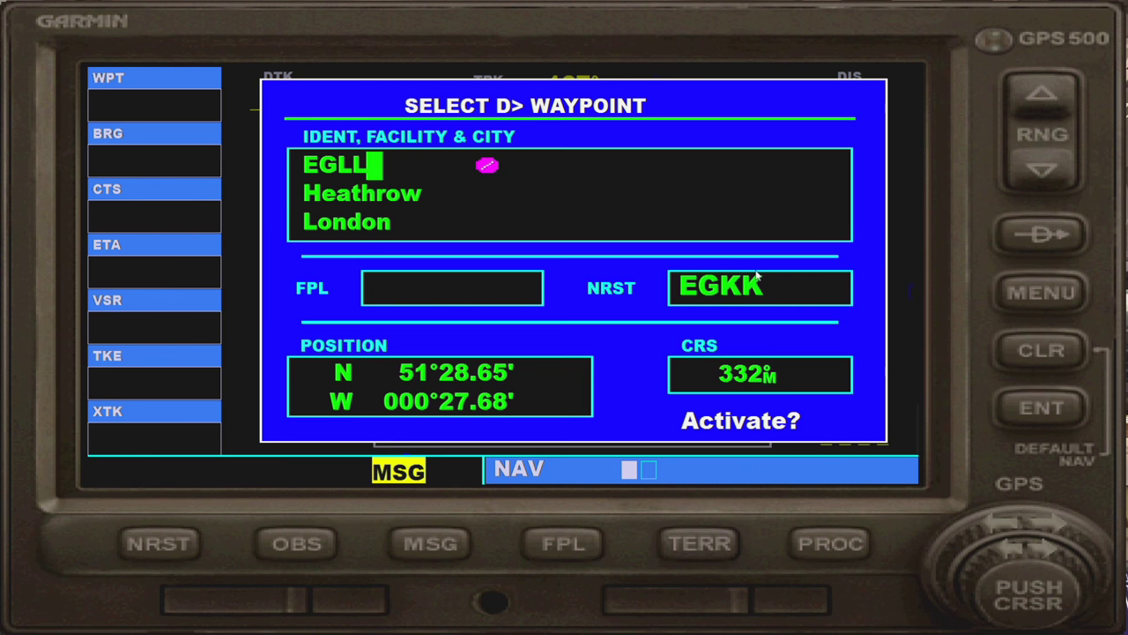
pyautogui.press('BackSpace')
pyautogui.press('BackSpace')
pyautogui.press('BackSpace')
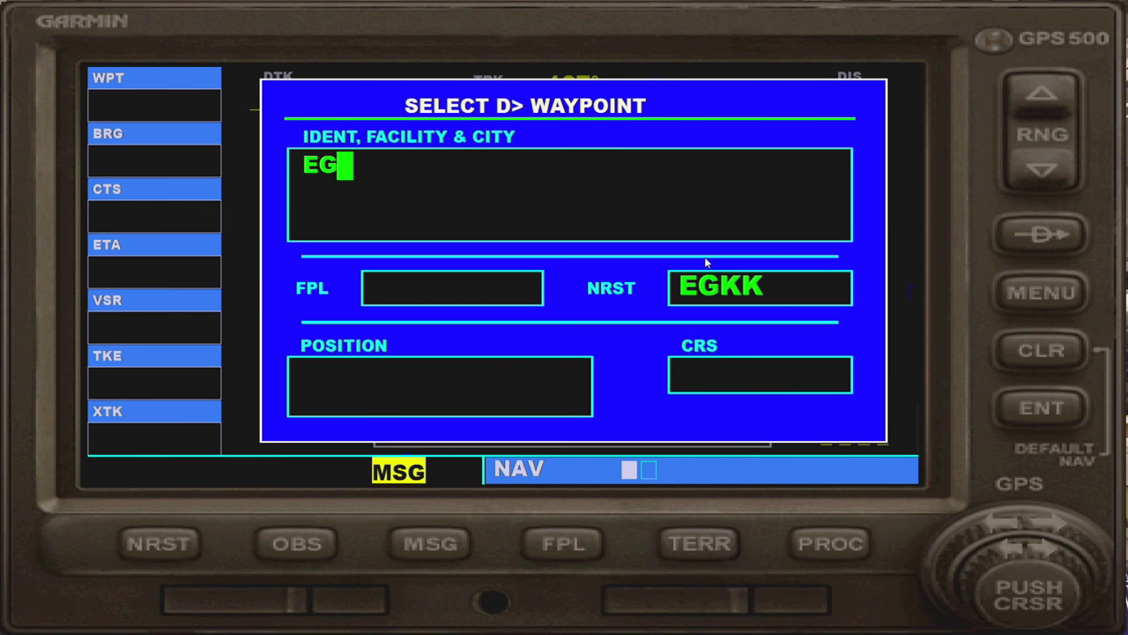
pyautogui.write('GKK')
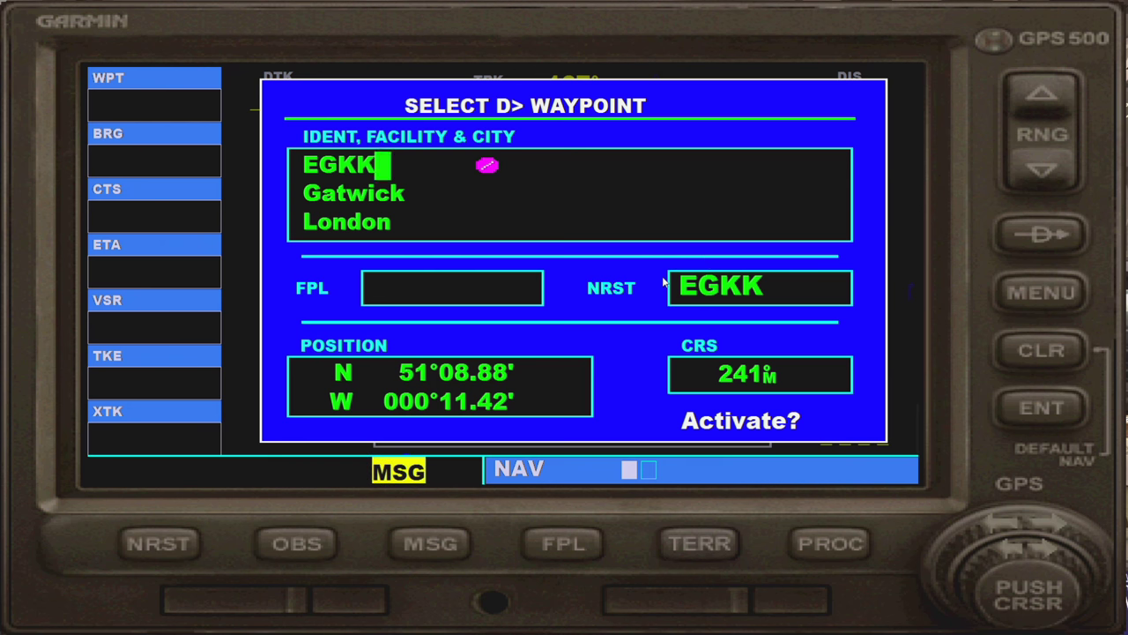
pyautogui.press('BackSpace')
pyautogui.press('BackSpace')
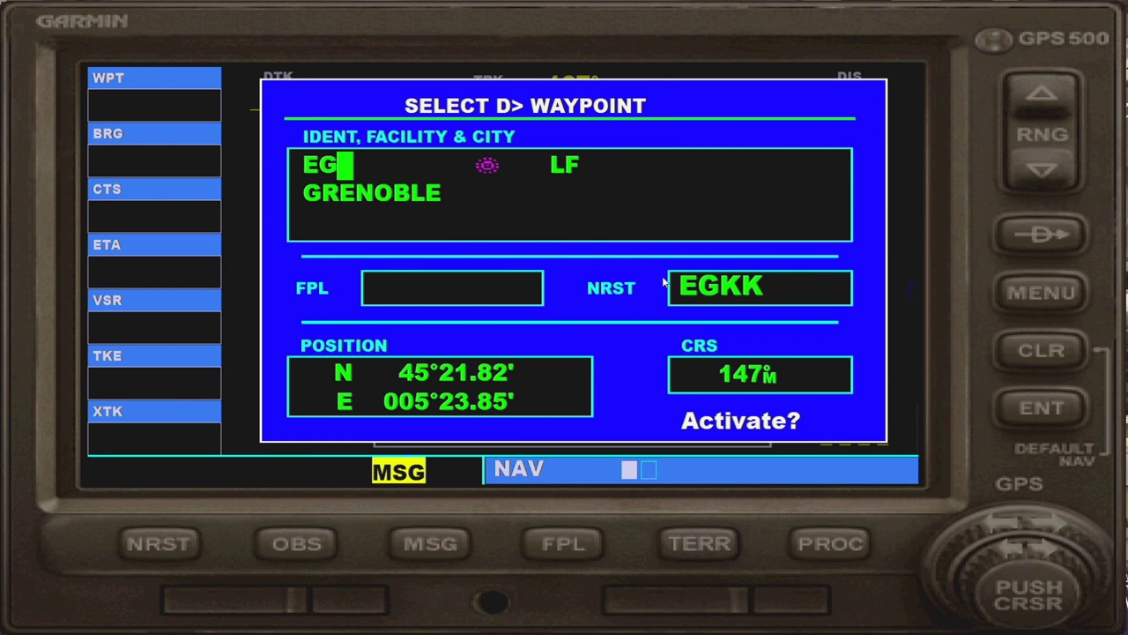
pyautogui.write('LL')
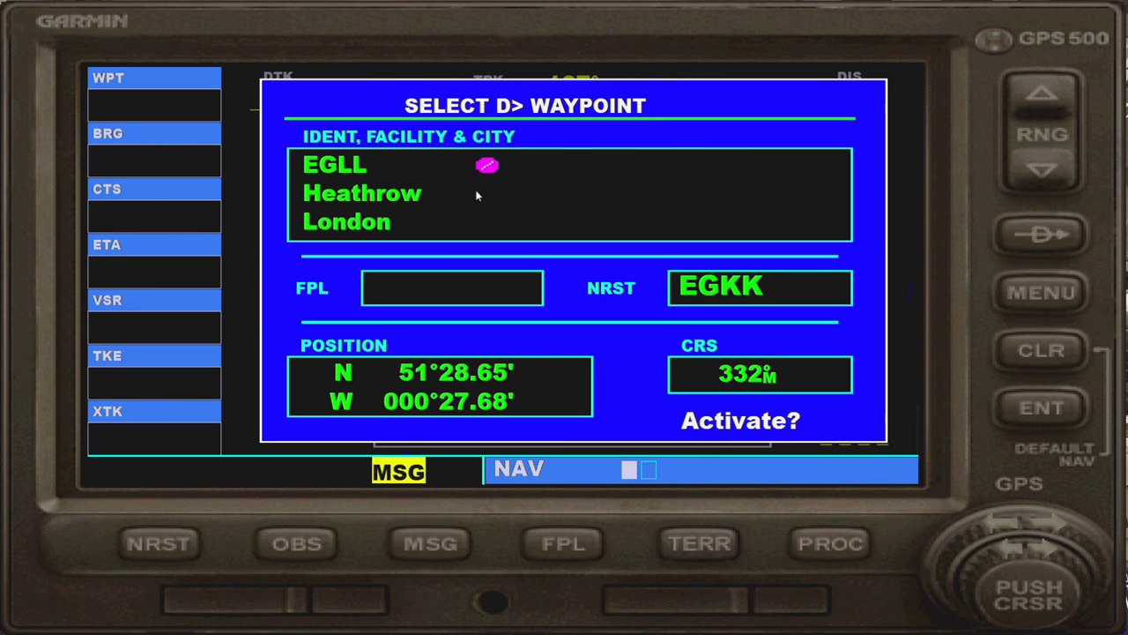
pyautogui.click(1041, 409)
pyautogui.click(1041, 409)
pyautogui.click(1042, 409)
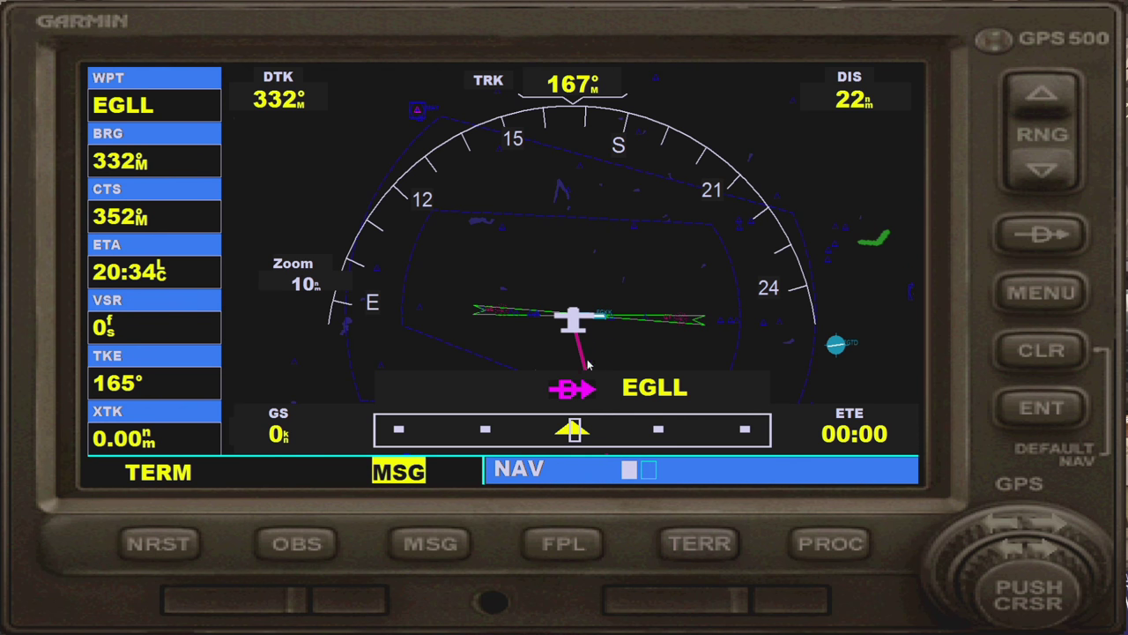
# - Zoom the GPS map out to 100 nm, then close the GPS and view the 737 panel
pyautogui.click(1028, 105)
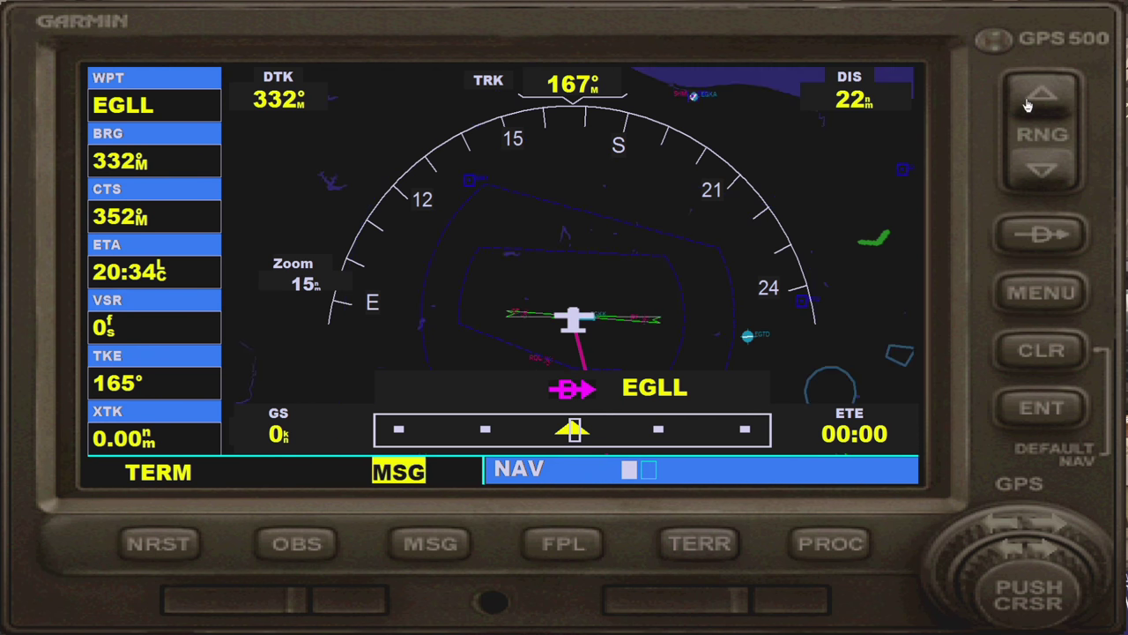
pyautogui.click(1027, 105)
pyautogui.click(1028, 105)
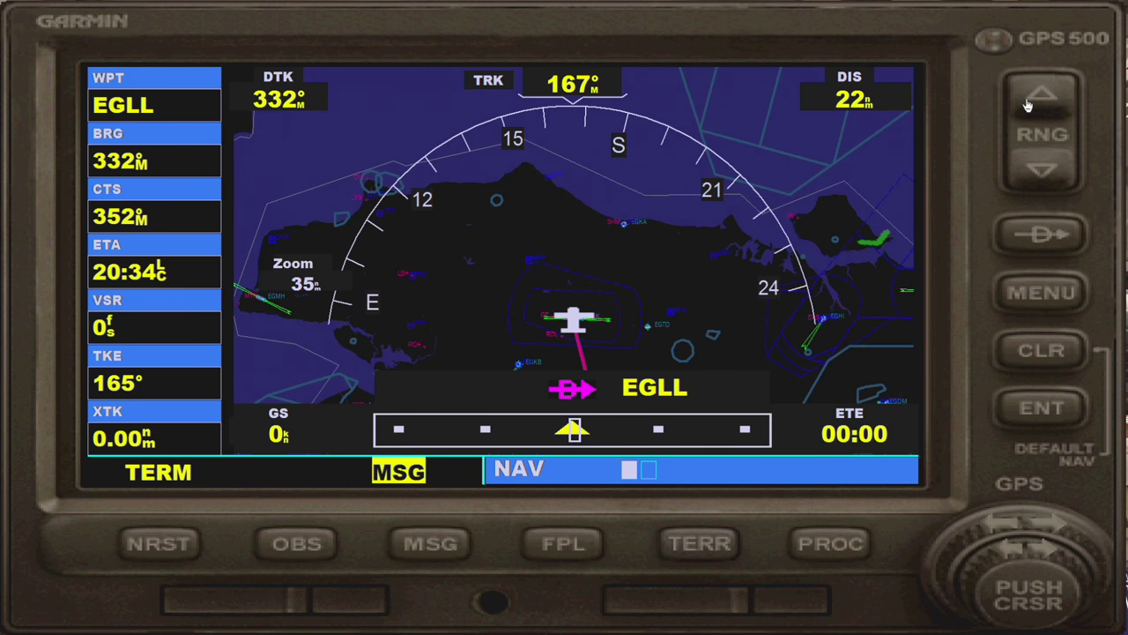
pyautogui.click(1028, 105)
pyautogui.click(1028, 105)
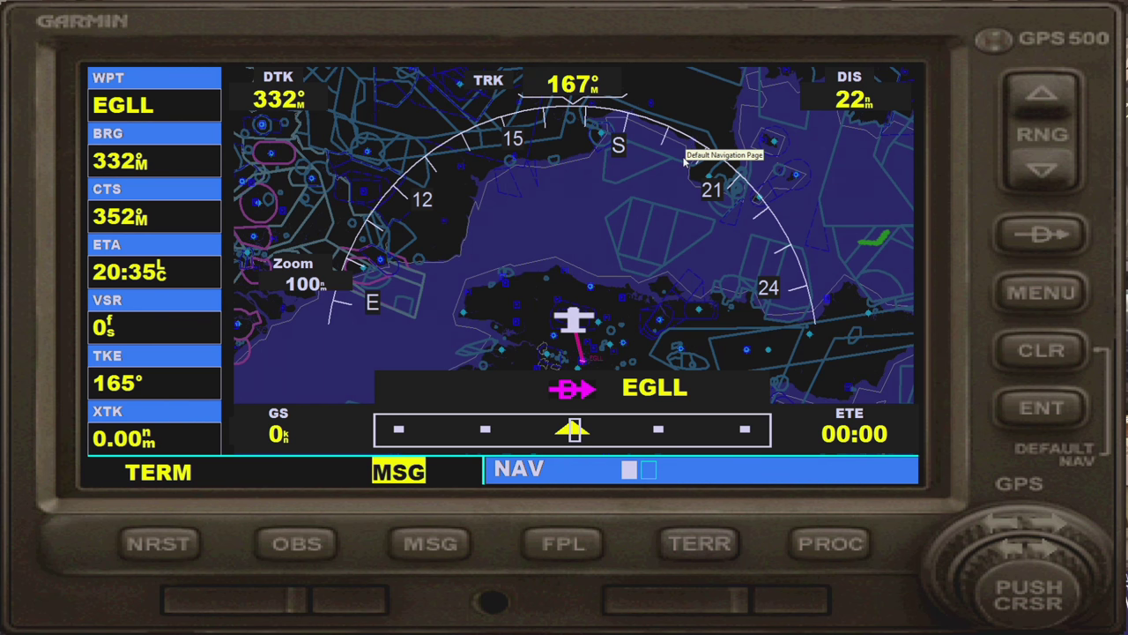
pyautogui.hotkey('shift', '3')
pyautogui.moveTo(681, 155); pyautogui.dragTo(756, 283)
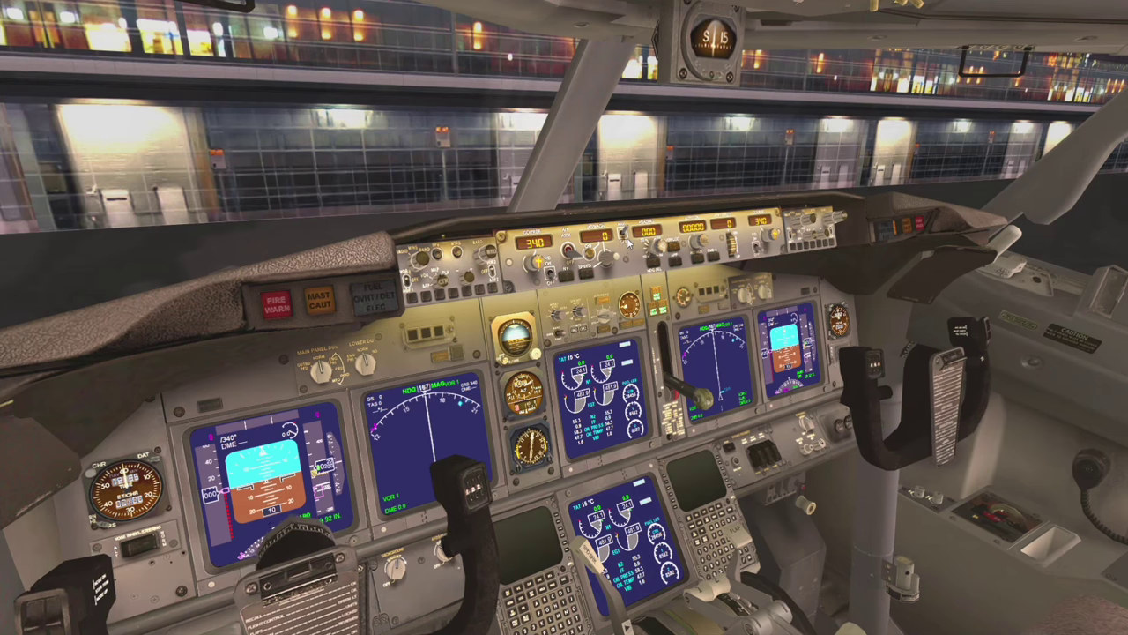
# - Turn on autopilot Nav Hold to follow the GPS course and reopen the GPS 500
pyautogui.click(676, 253)
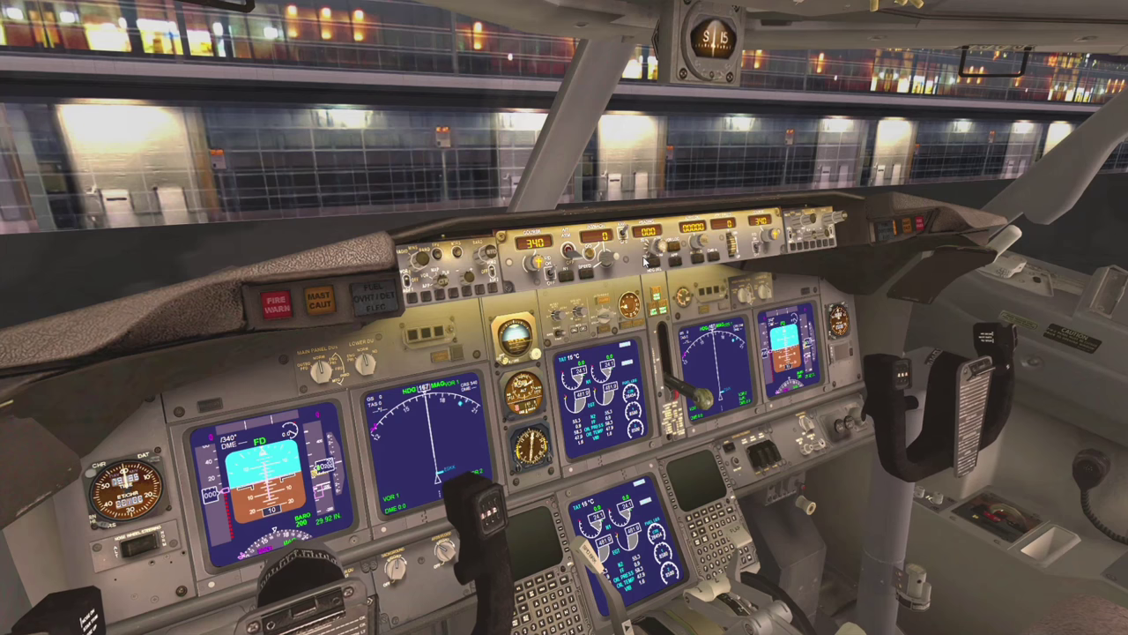
pyautogui.hotkey('shift', '3')
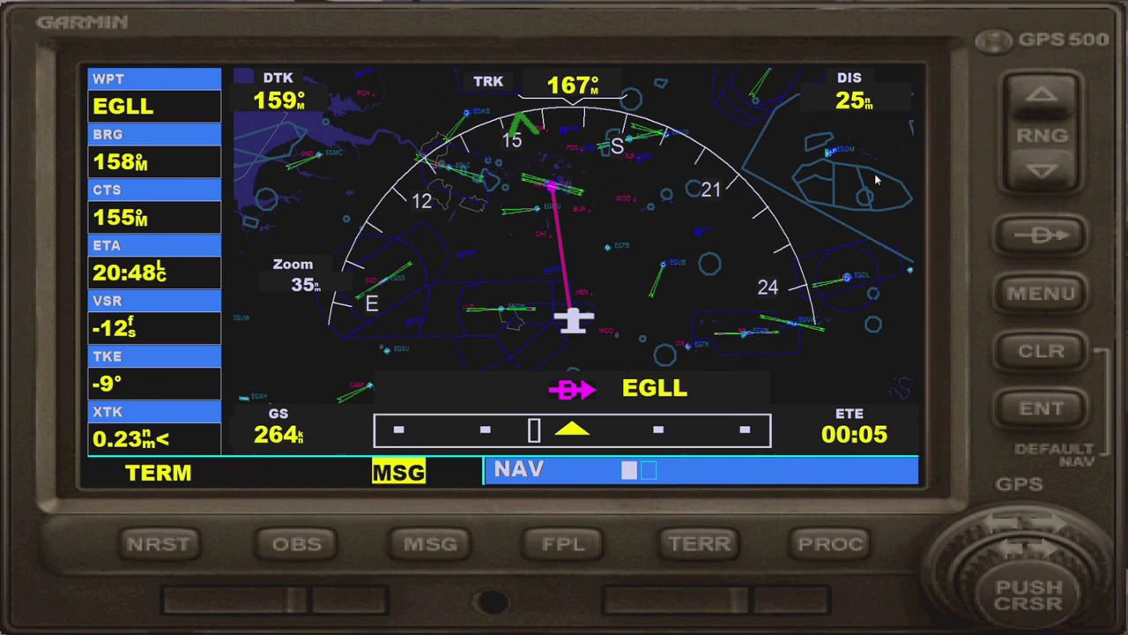
# - Settle the map range at 20 nm and show the Procedures page
pyautogui.click(1032, 175)
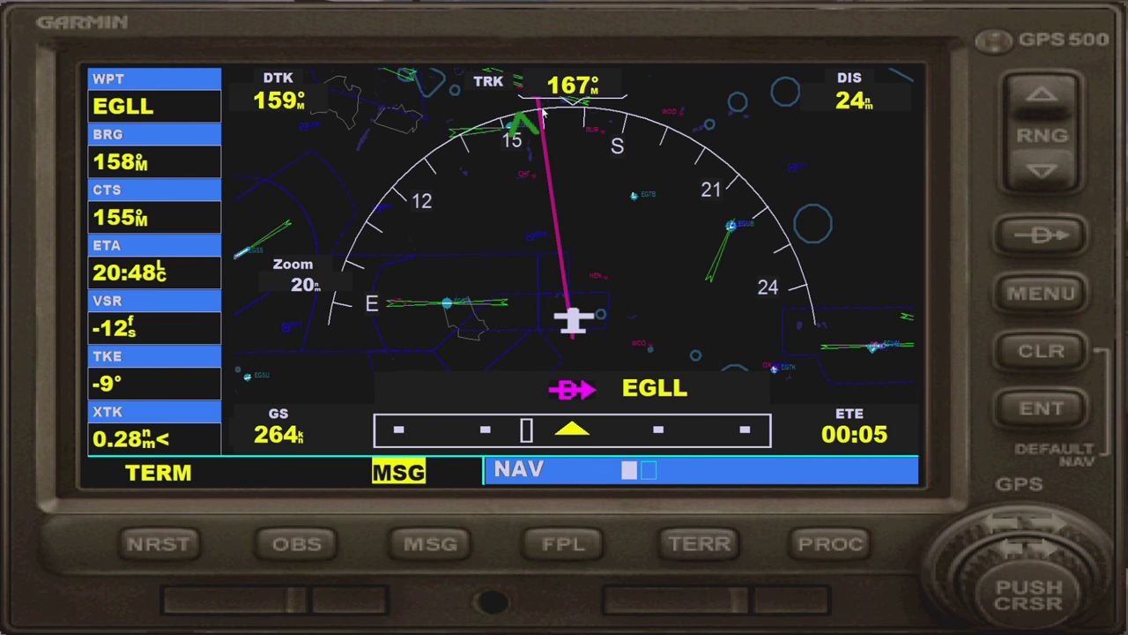
pyautogui.click(1027, 110)
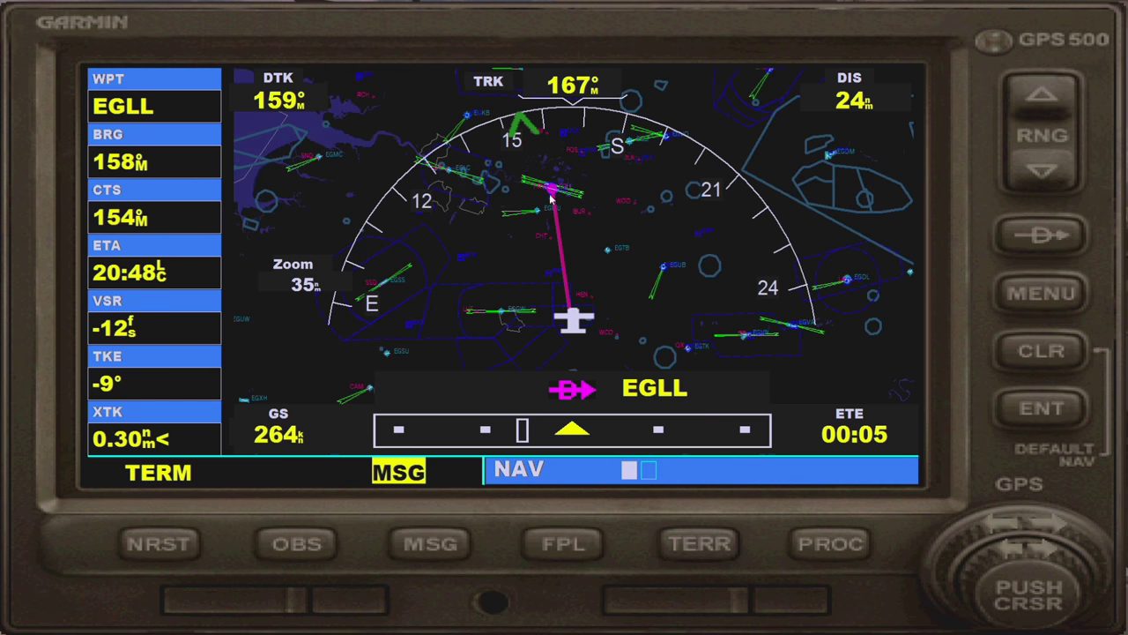
pyautogui.click(1039, 172)
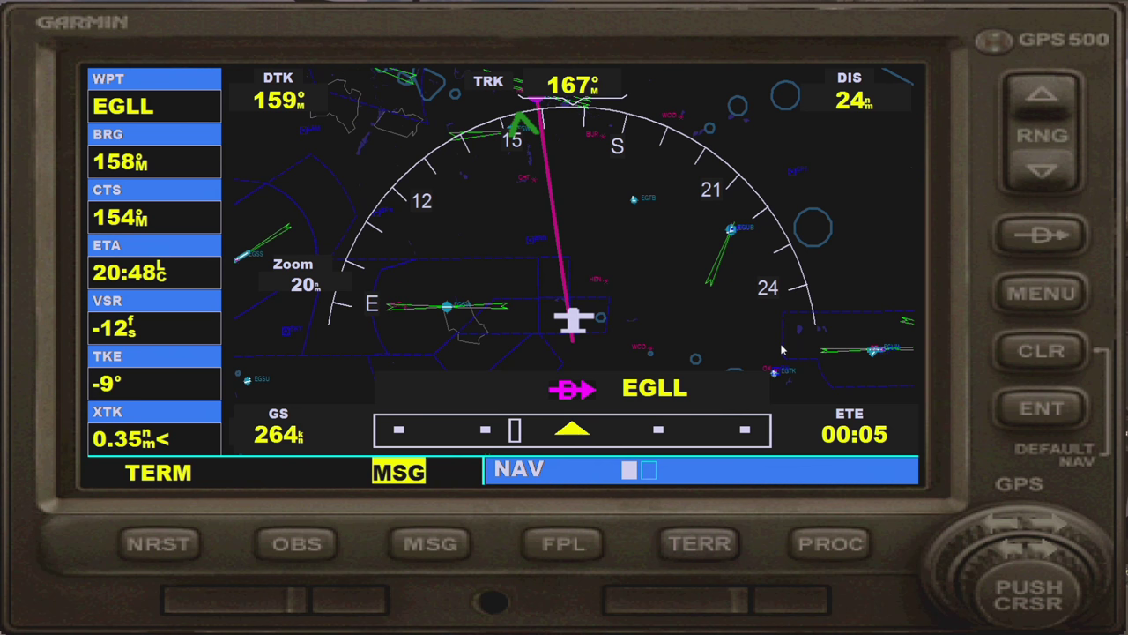
pyautogui.click(830, 544)
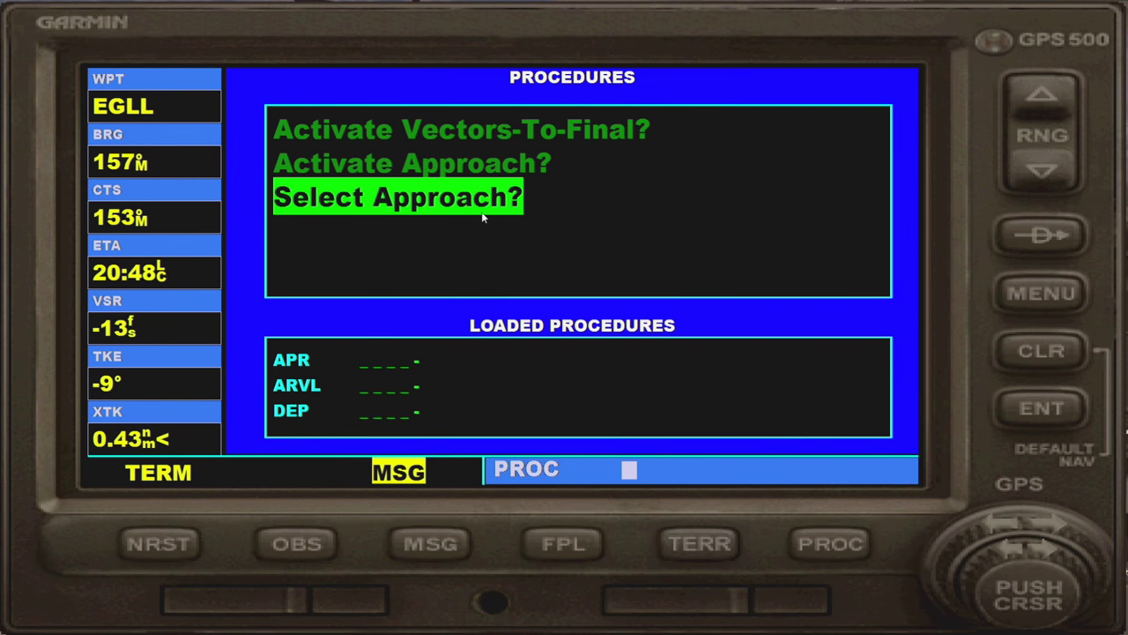
# - Select the ILS 09L approach into EGLL with the VECTORS transition
pyautogui.click(1043, 411)
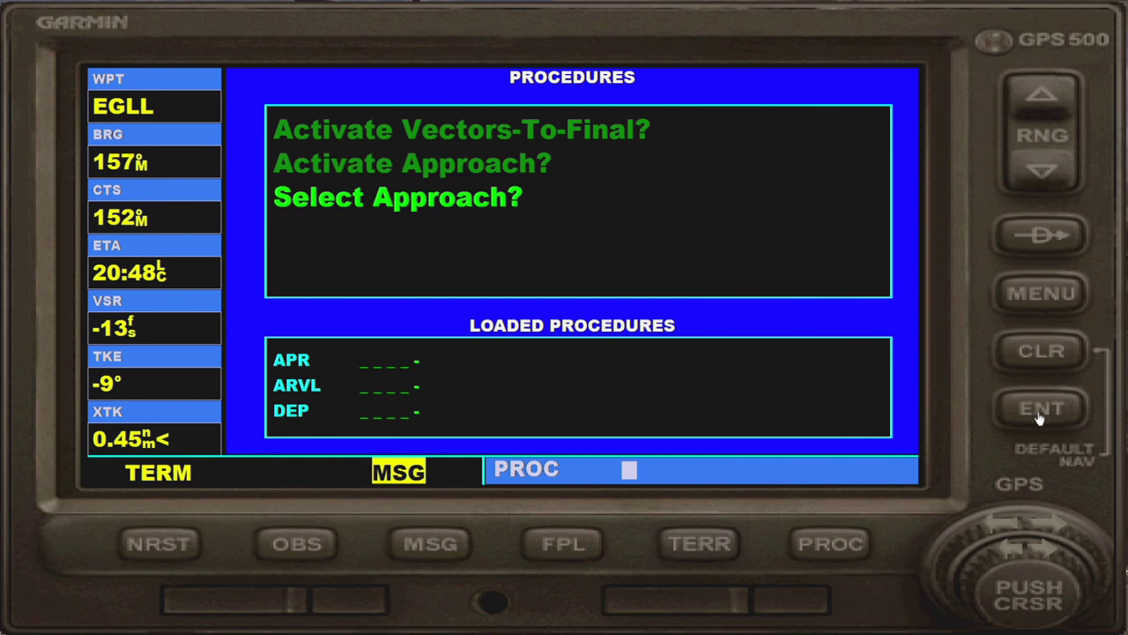
pyautogui.click(1041, 411)
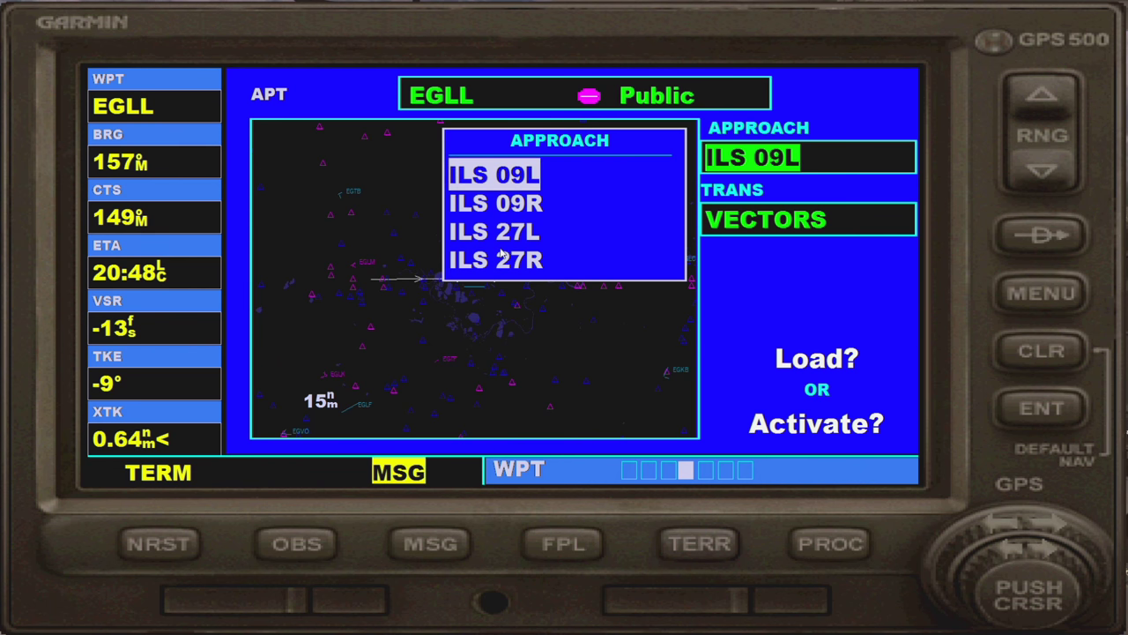
pyautogui.scroll(-3, 1049, 562)
pyautogui.scroll(2, 998, 552)
pyautogui.scroll(1, 1001, 553)
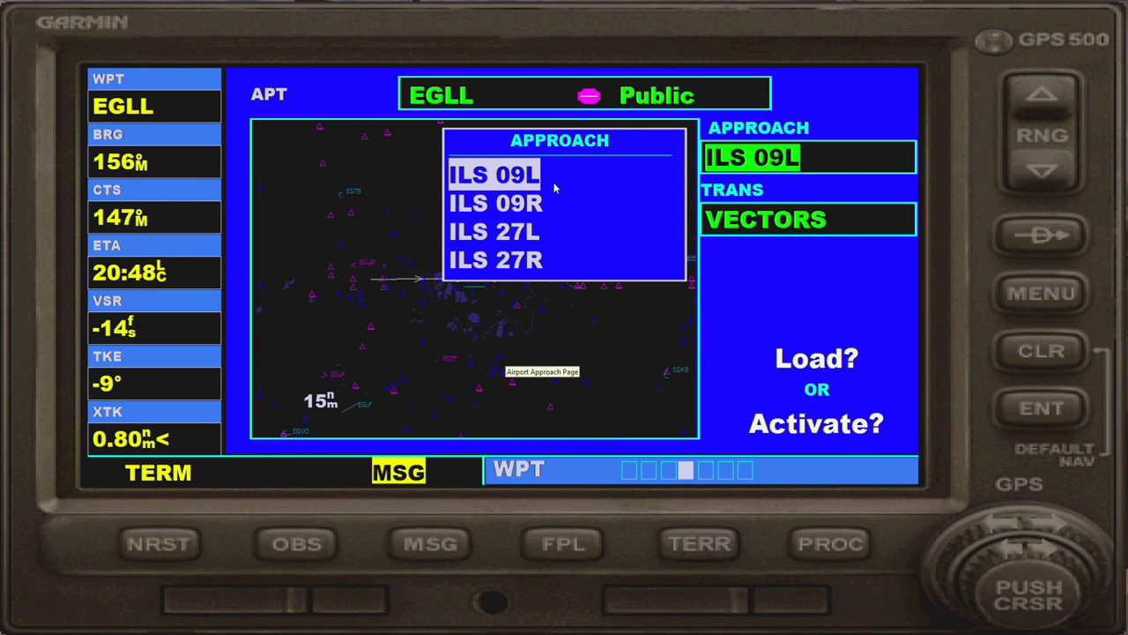
pyautogui.click(1047, 420)
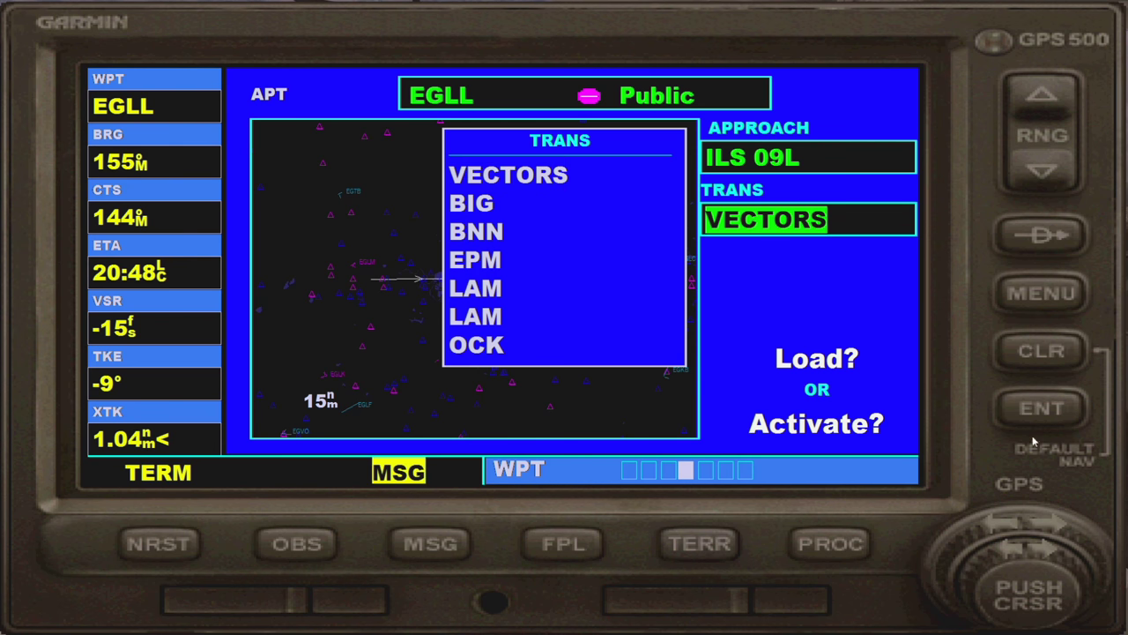
pyautogui.click(1043, 412)
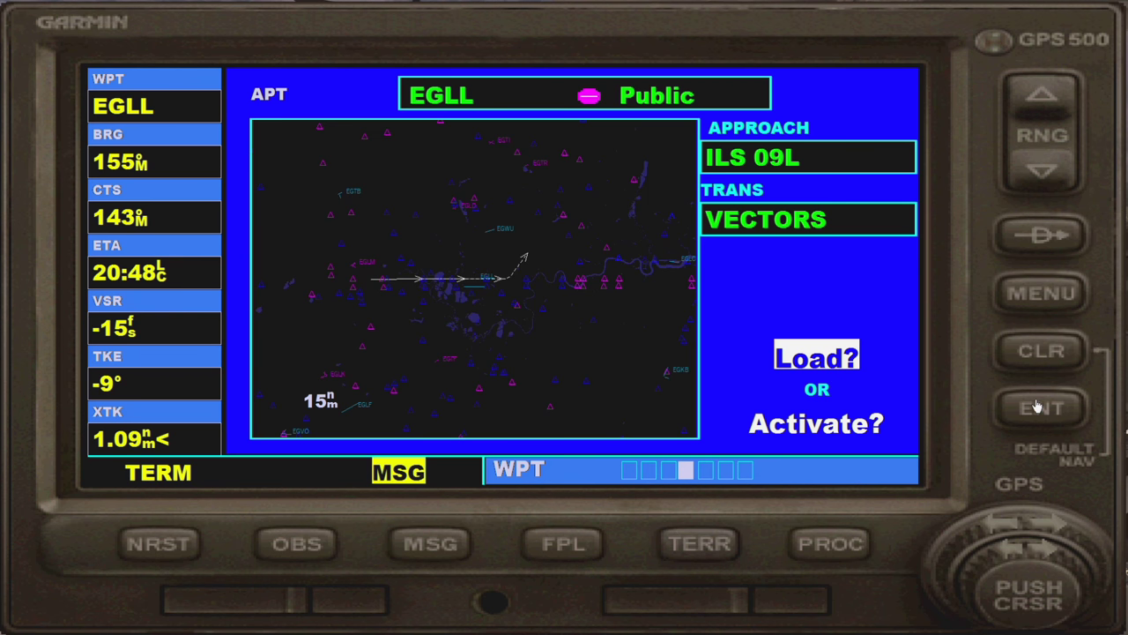
# - Load ILS 09L into the flight plan and return to the navigation map page
pyautogui.click(1058, 529)
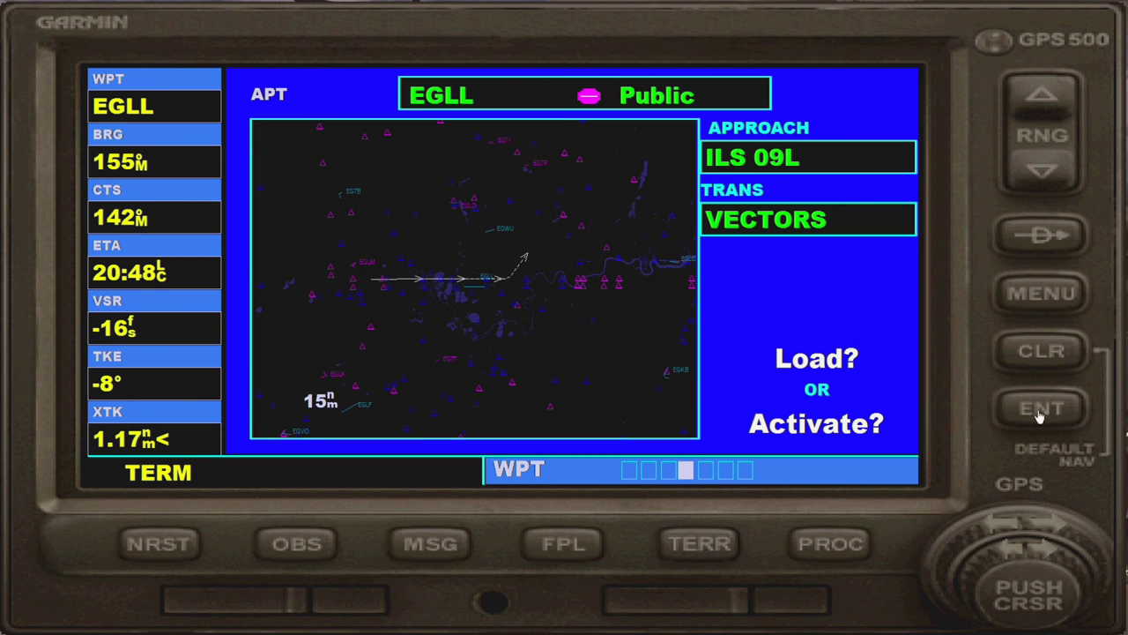
pyautogui.click(999, 527)
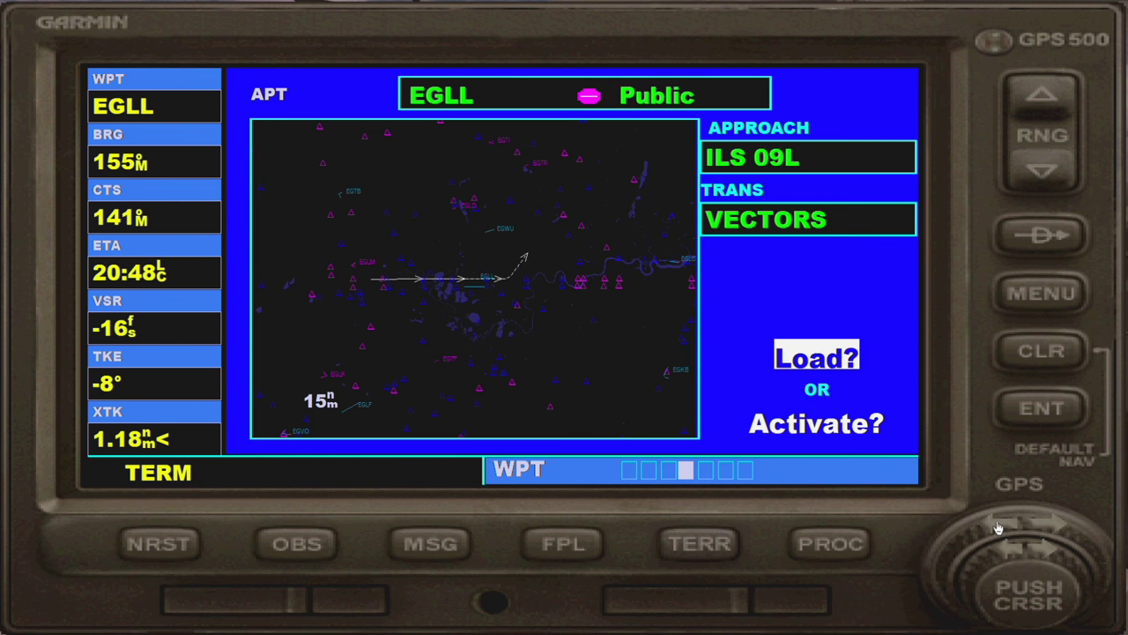
pyautogui.click(1053, 414)
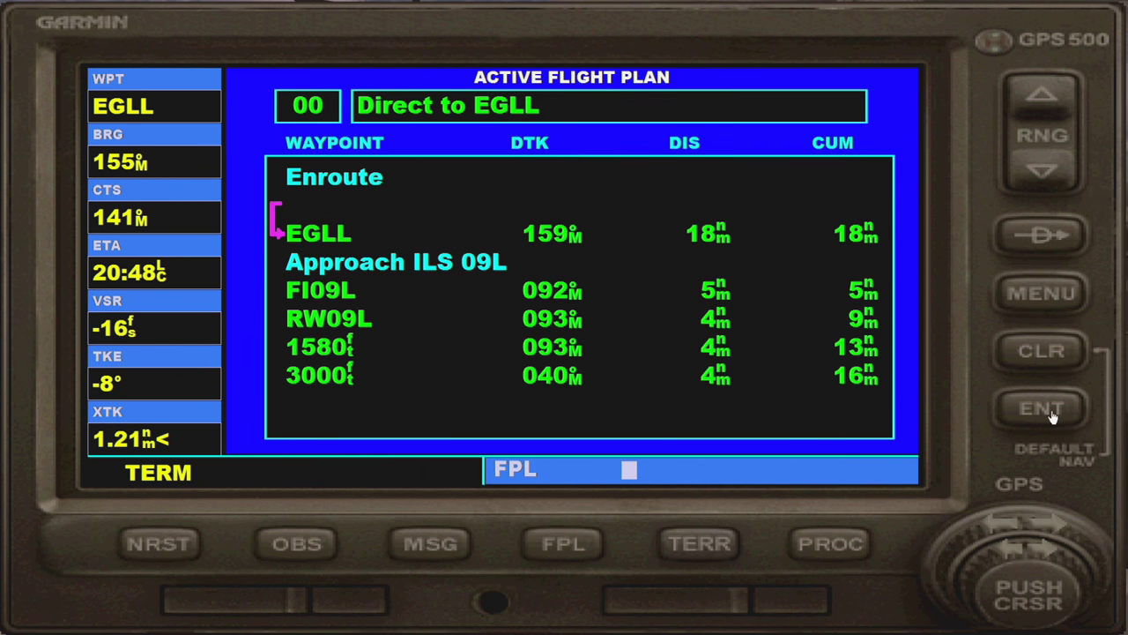
pyautogui.click(835, 544)
pyautogui.click(831, 545)
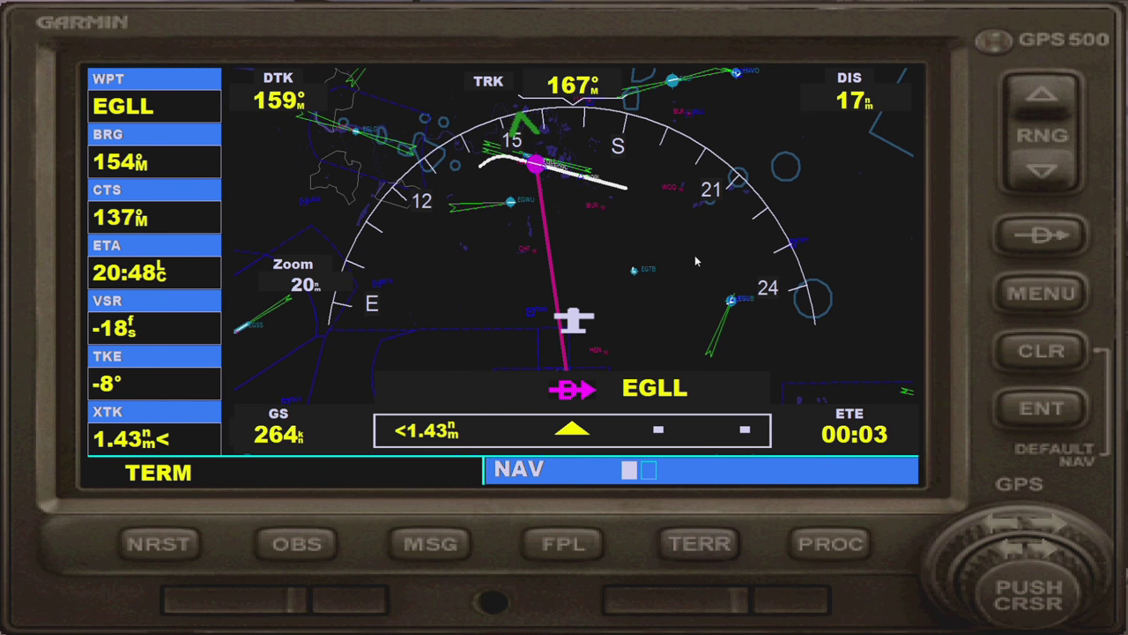
# - Activate vectors-to-final for ILS 09L so the GPS steers toward FI09L
pyautogui.click(836, 548)
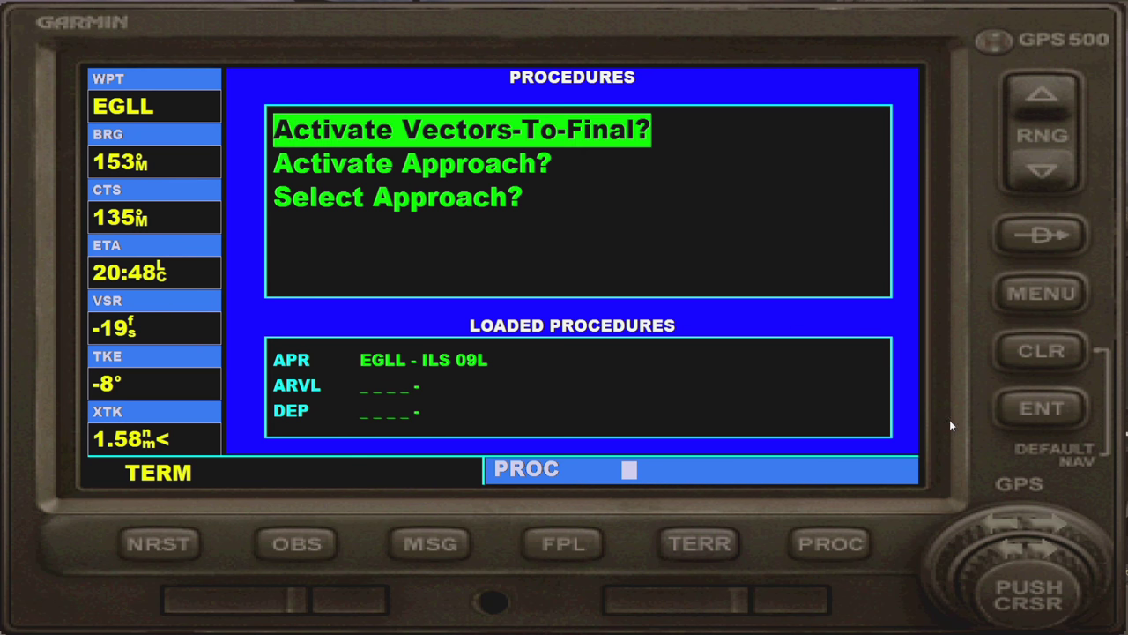
pyautogui.click(1042, 411)
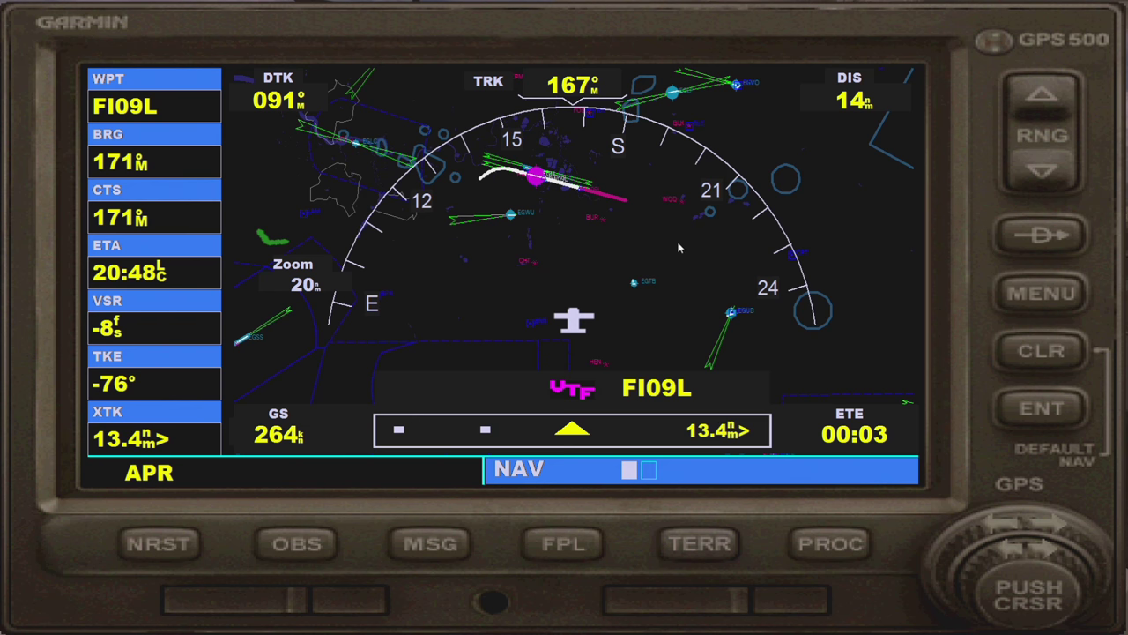